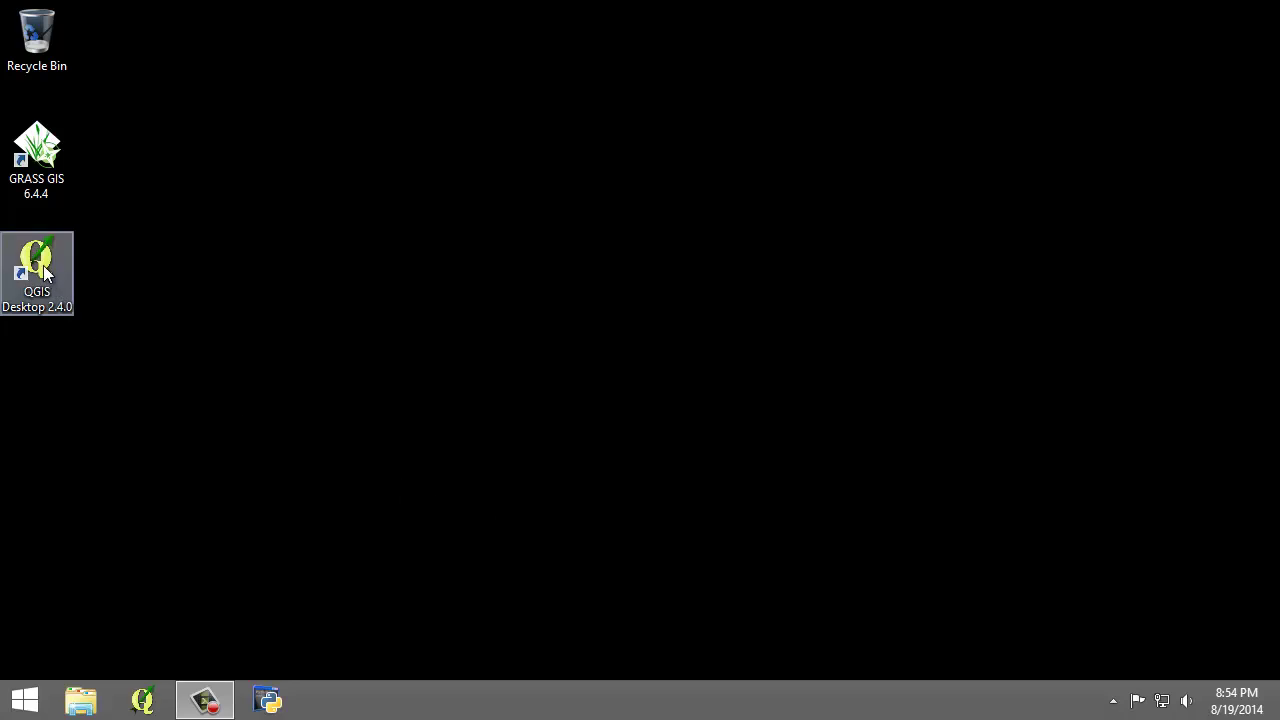
# - Launch GRASS GIS 6.4.4 and dismiss the first-run data directory notice without choosing a folder
pyautogui.click(45, 165)
pyautogui.doubleClick(45, 165)
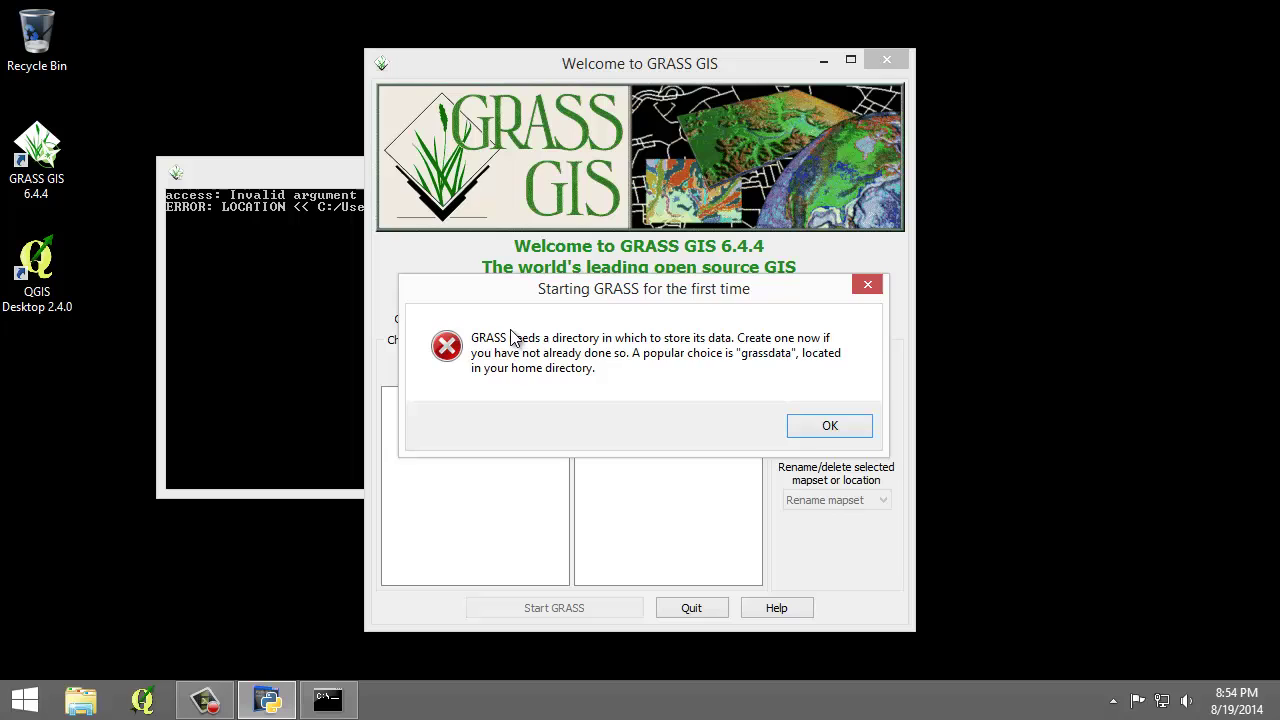
pyautogui.moveTo(593, 294)
pyautogui.mouseDown()
pyautogui.moveTo(573, 292)
pyautogui.moveTo(589, 291)
pyautogui.mouseUp()
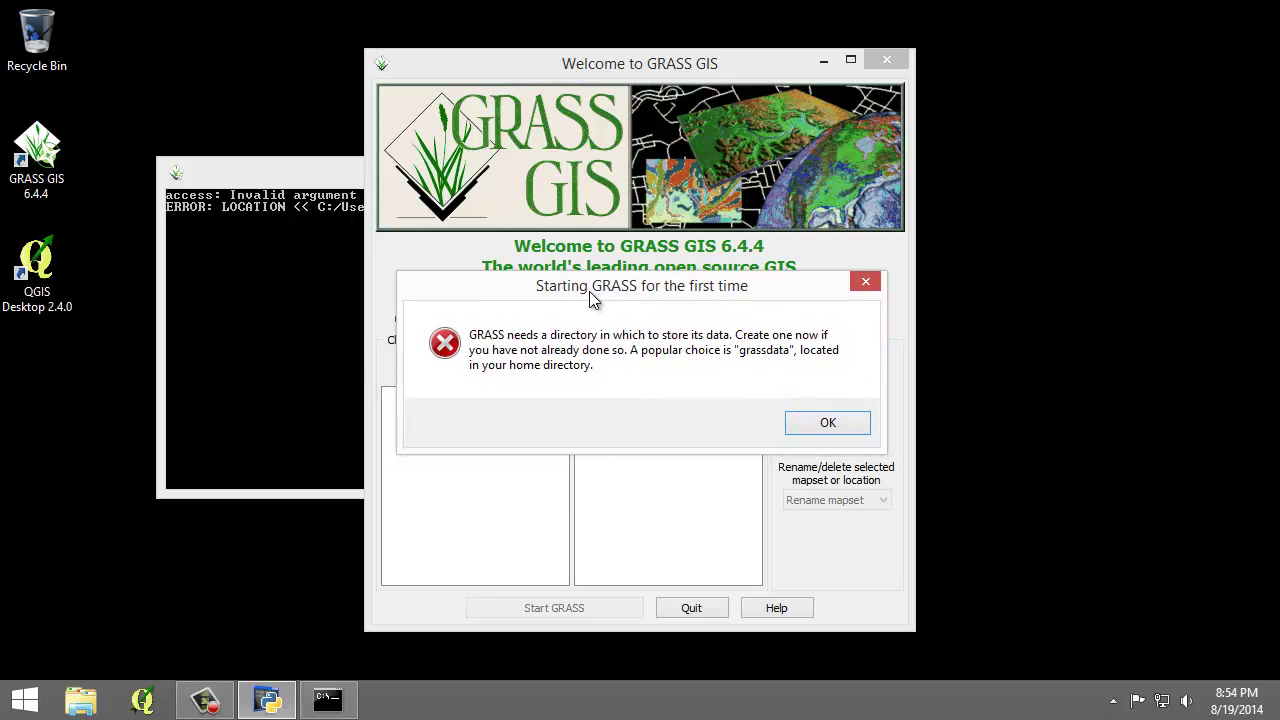
pyautogui.click(797, 419)
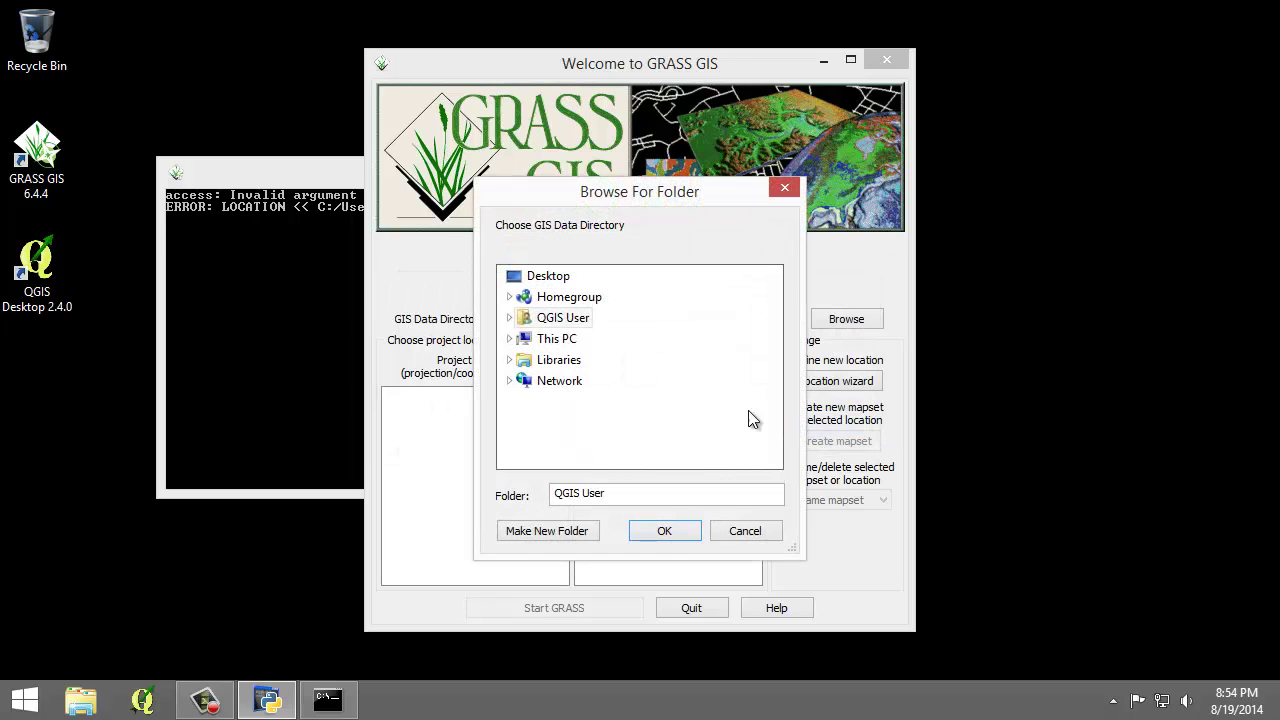
pyautogui.click(741, 533)
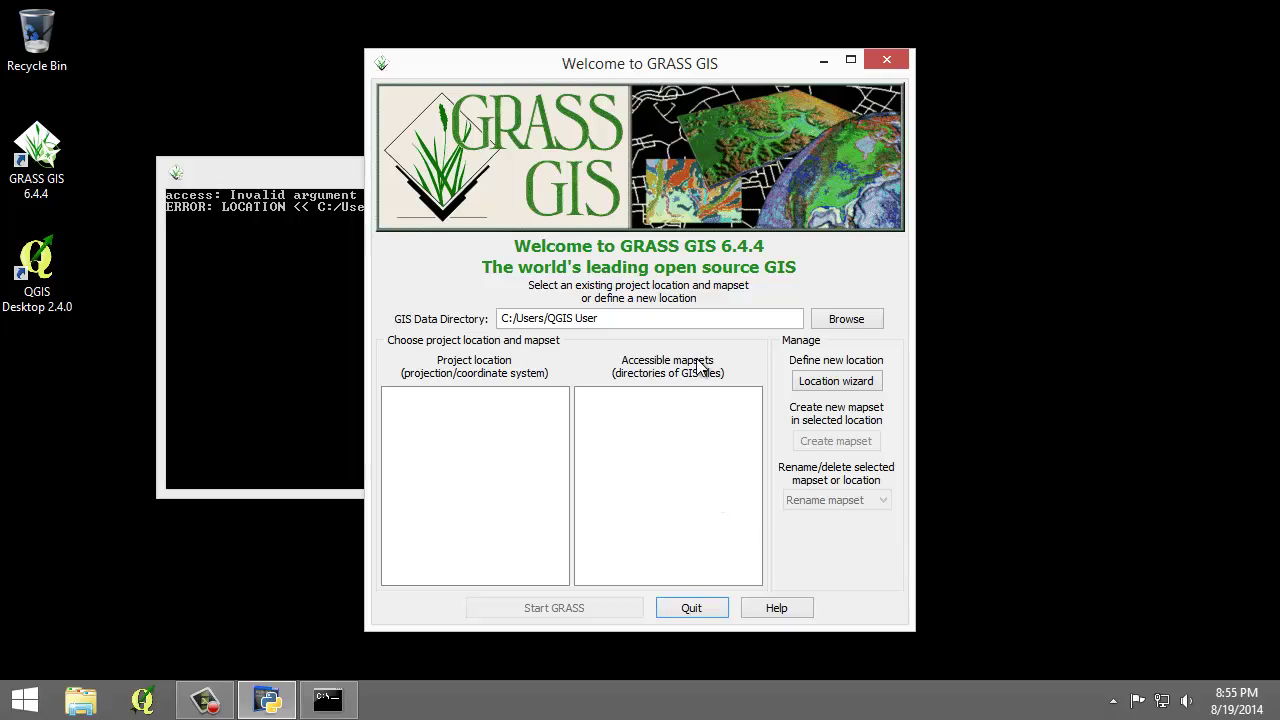
# - Choose C:\GST 105 under This PC > Local Disk (C:) as the GIS data directory
pyautogui.click(836, 321)
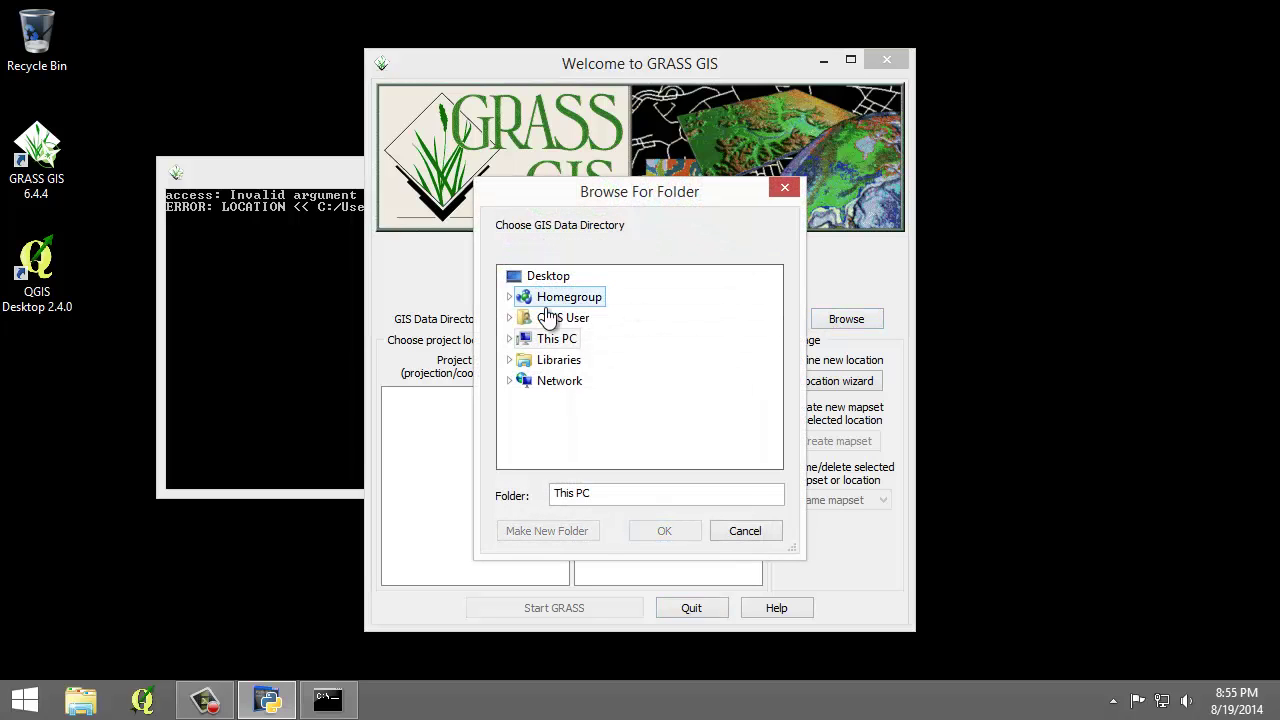
pyautogui.doubleClick(531, 336)
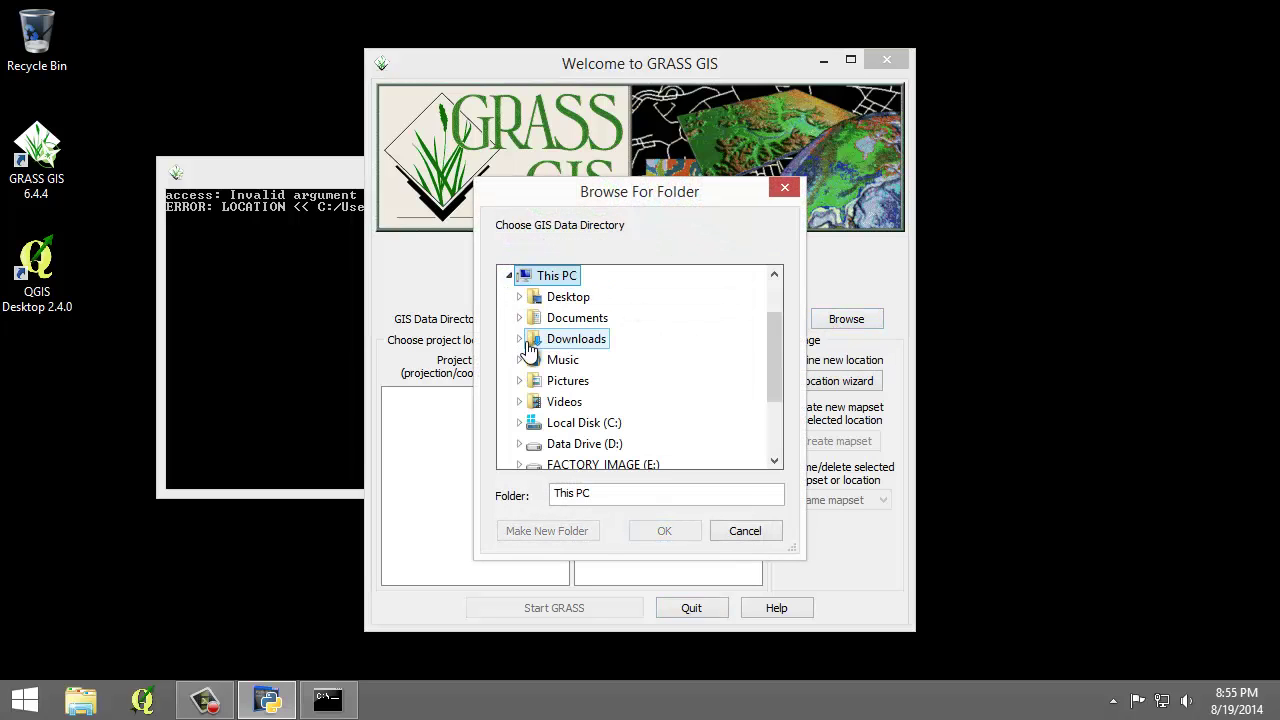
pyautogui.doubleClick(580, 425)
pyautogui.click(585, 340)
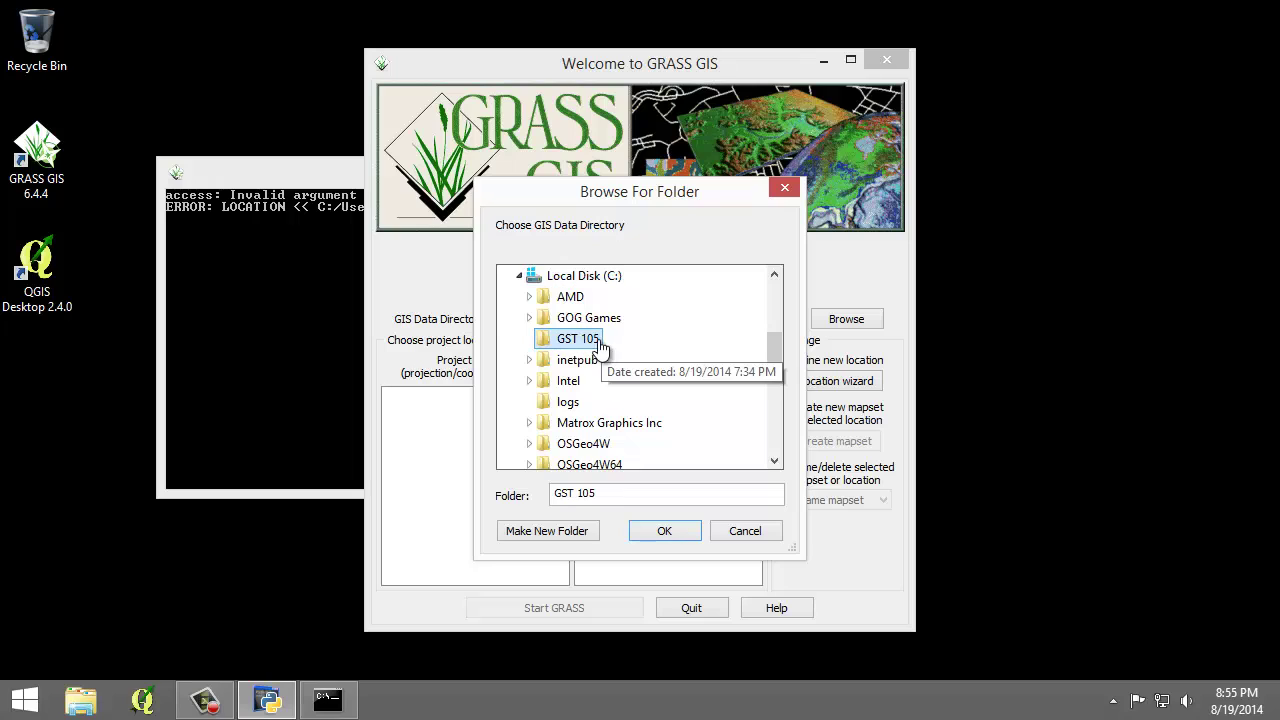
pyautogui.click(665, 532)
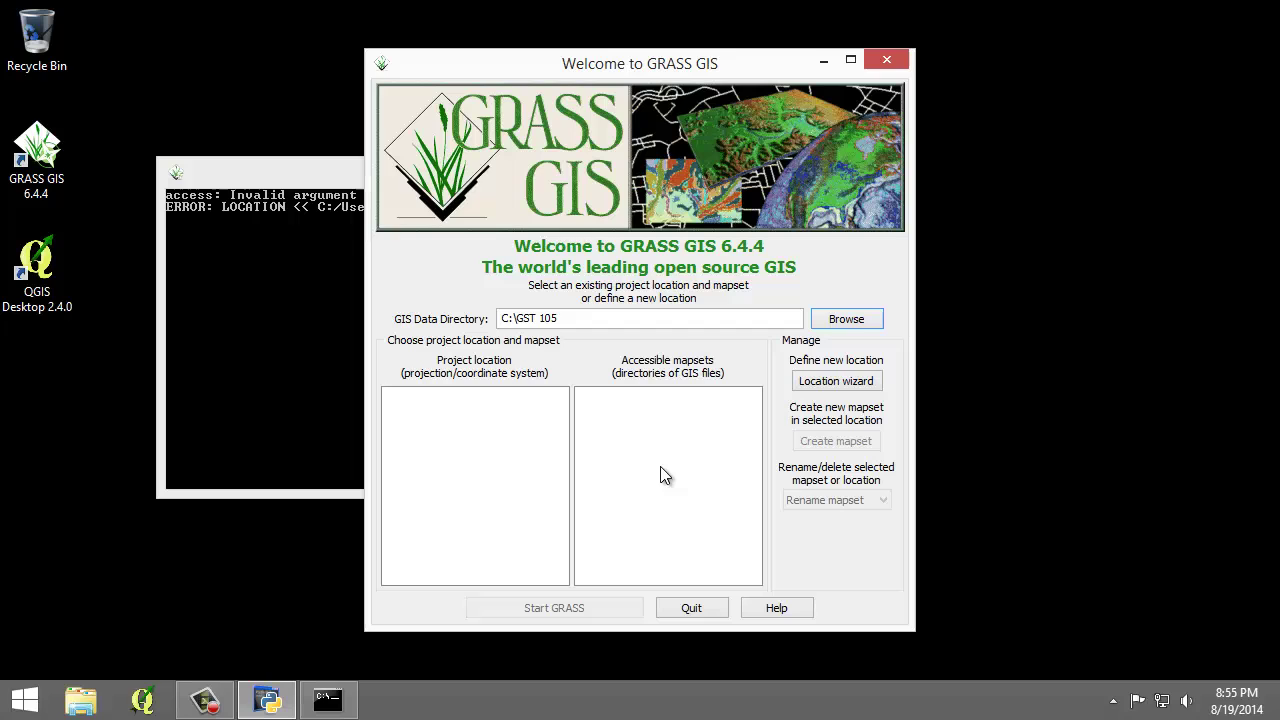
# - In the Location wizard, enter 'Sacramento' as both the project location name and location title
pyautogui.click(846, 386)
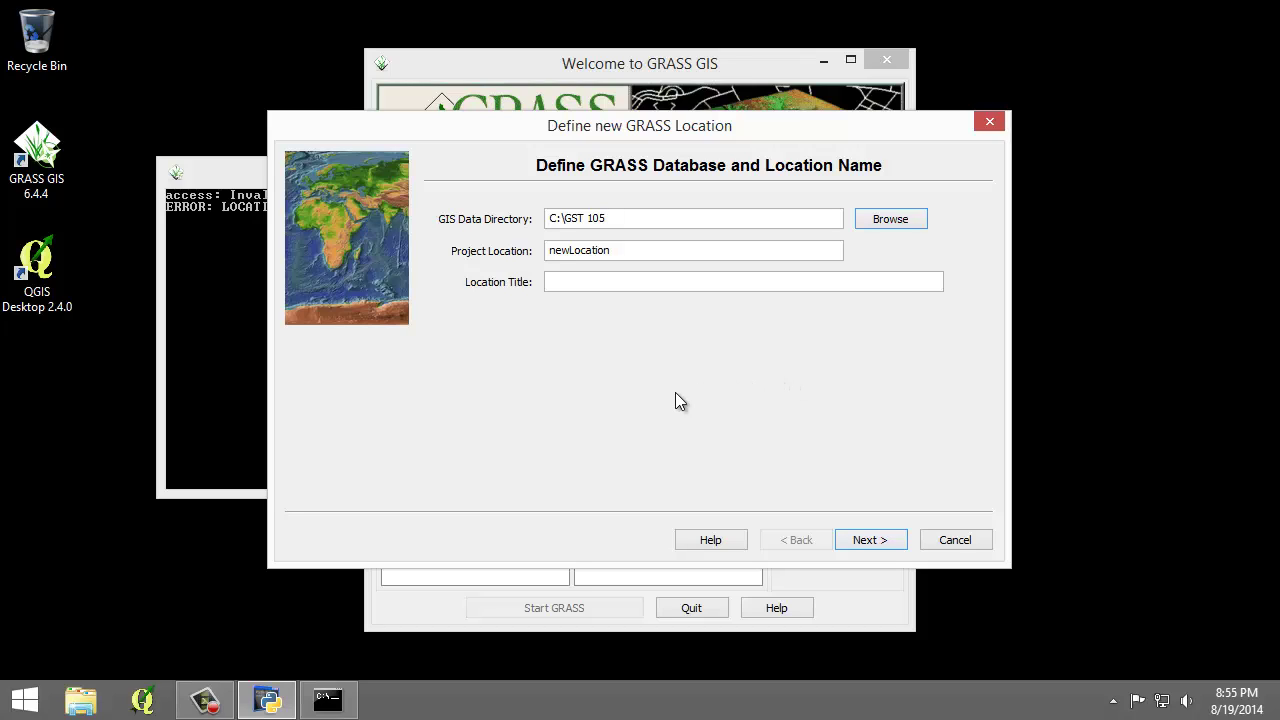
pyautogui.click(621, 287)
pyautogui.click(618, 222)
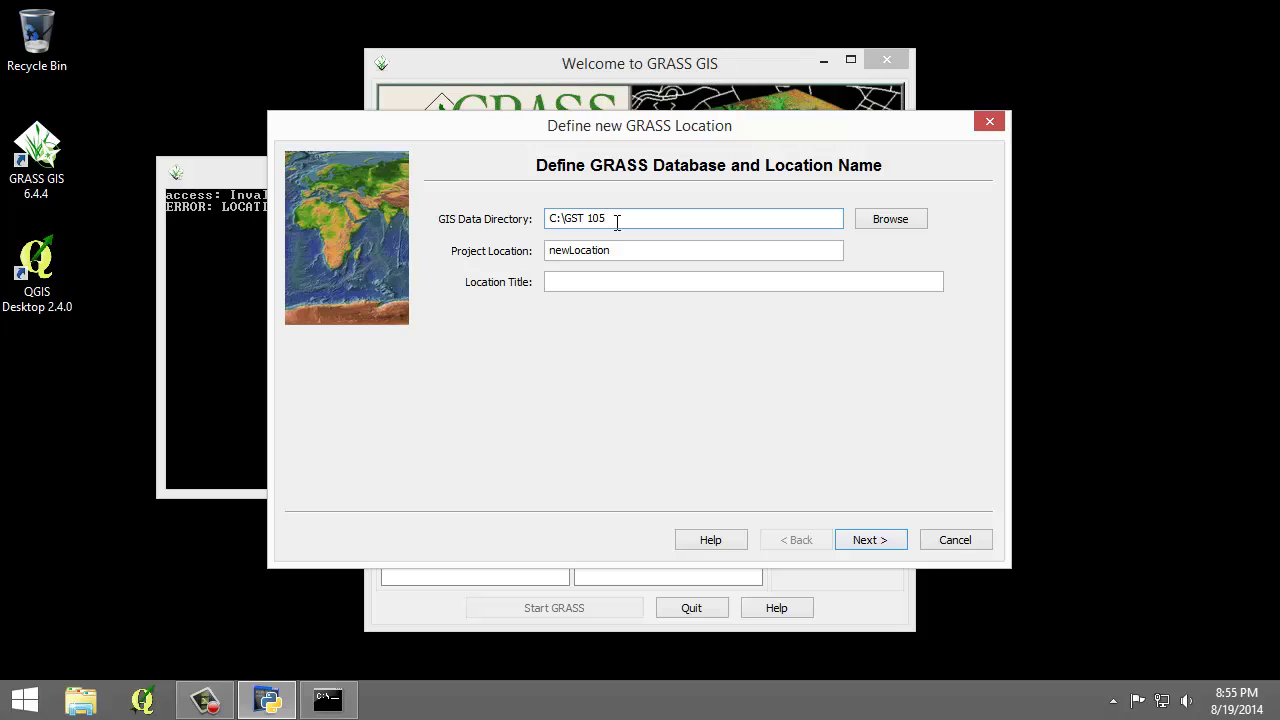
pyautogui.press('Tab')
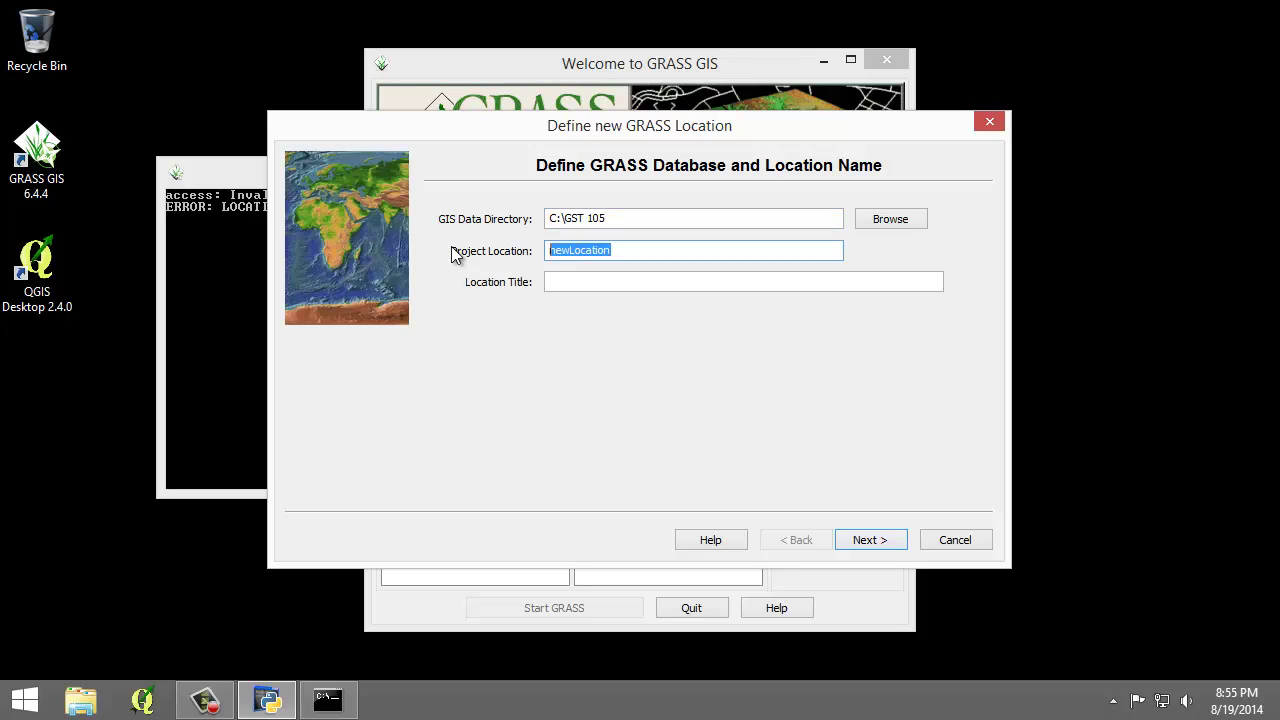
pyautogui.write('Sacramento')
pyautogui.press('Tab')
pyautogui.write('Sacramento')
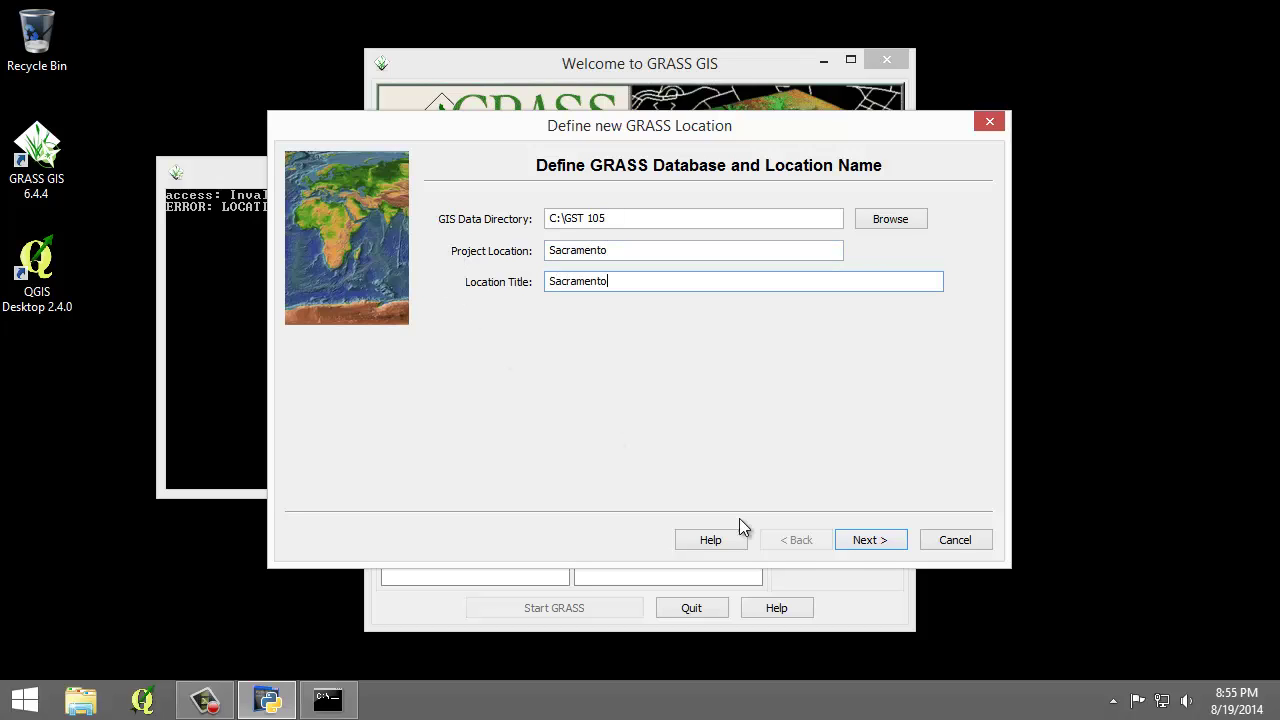
pyautogui.click(873, 543)
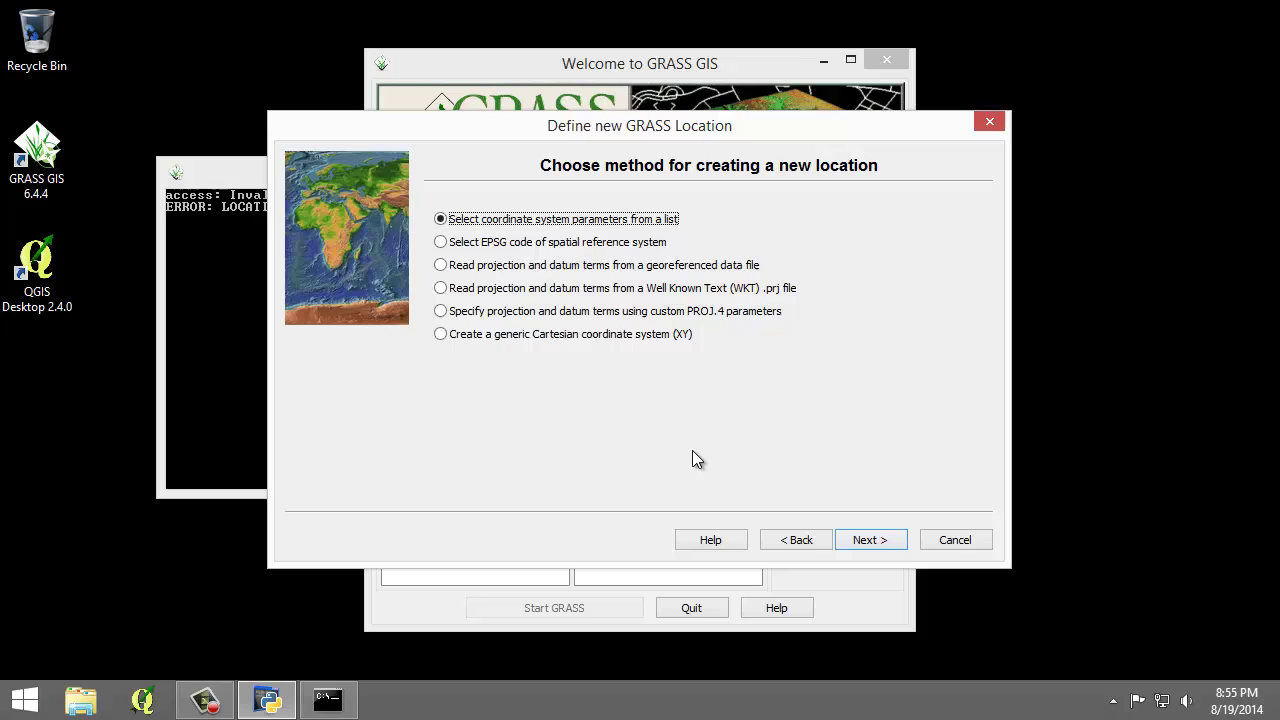
# - Define the location by EPSG code 3309, selecting NAD27 / California Albers
pyautogui.click(548, 243)
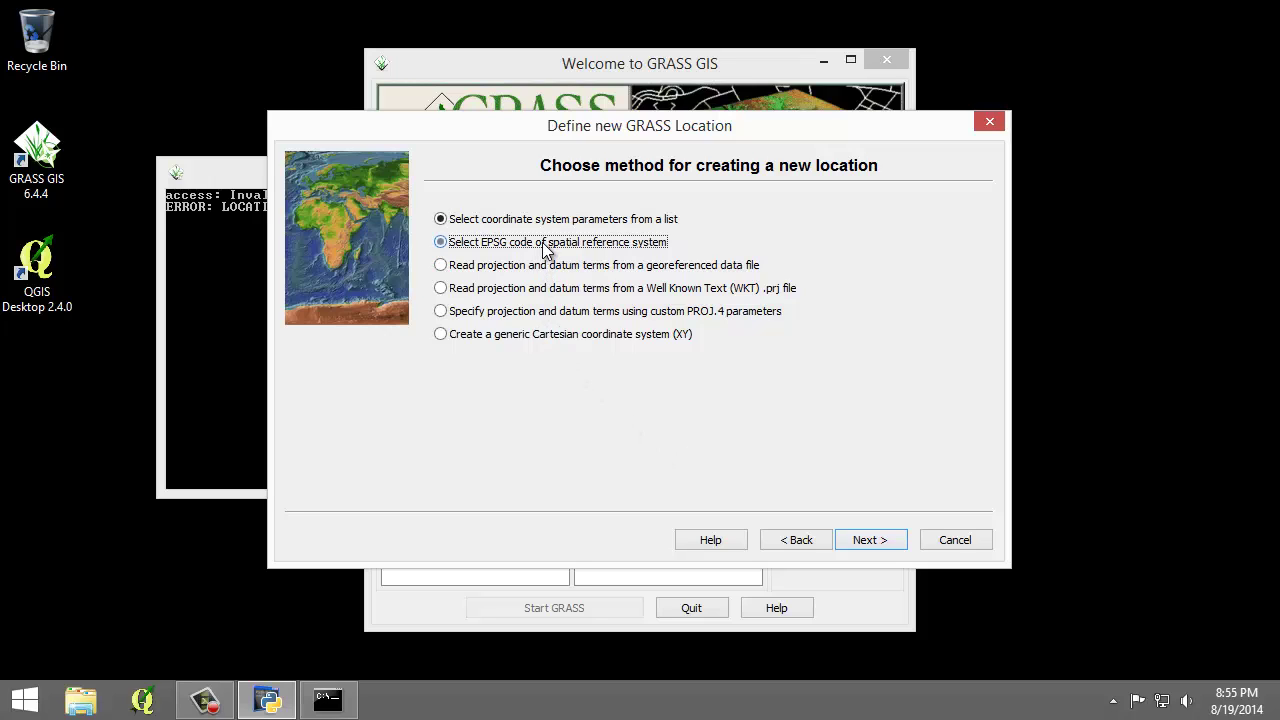
pyautogui.click(868, 541)
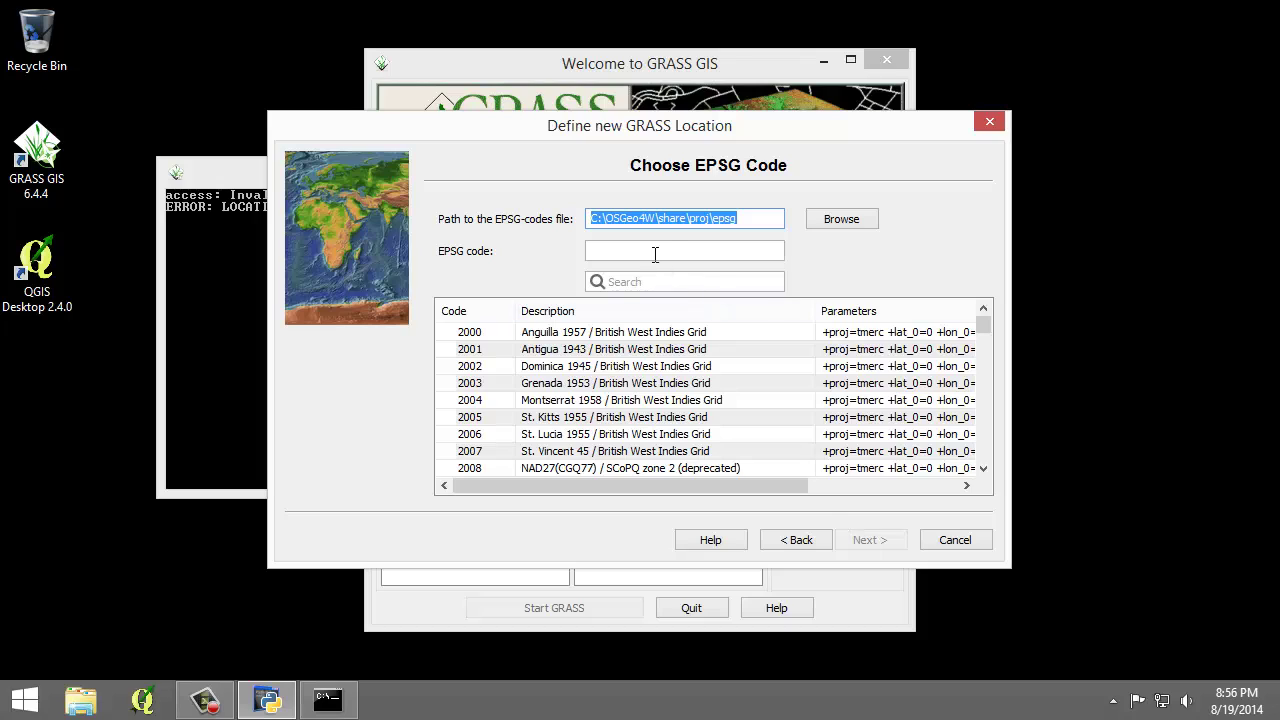
pyautogui.click(640, 282)
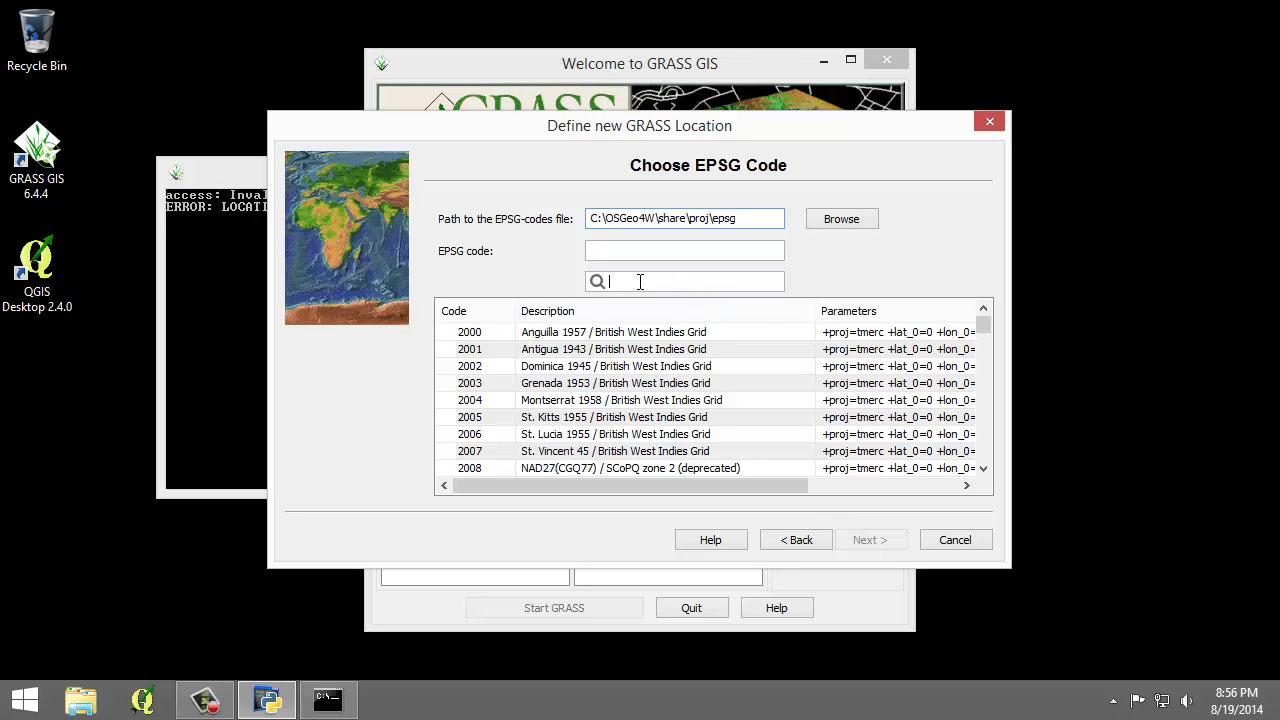
pyautogui.write('3309')
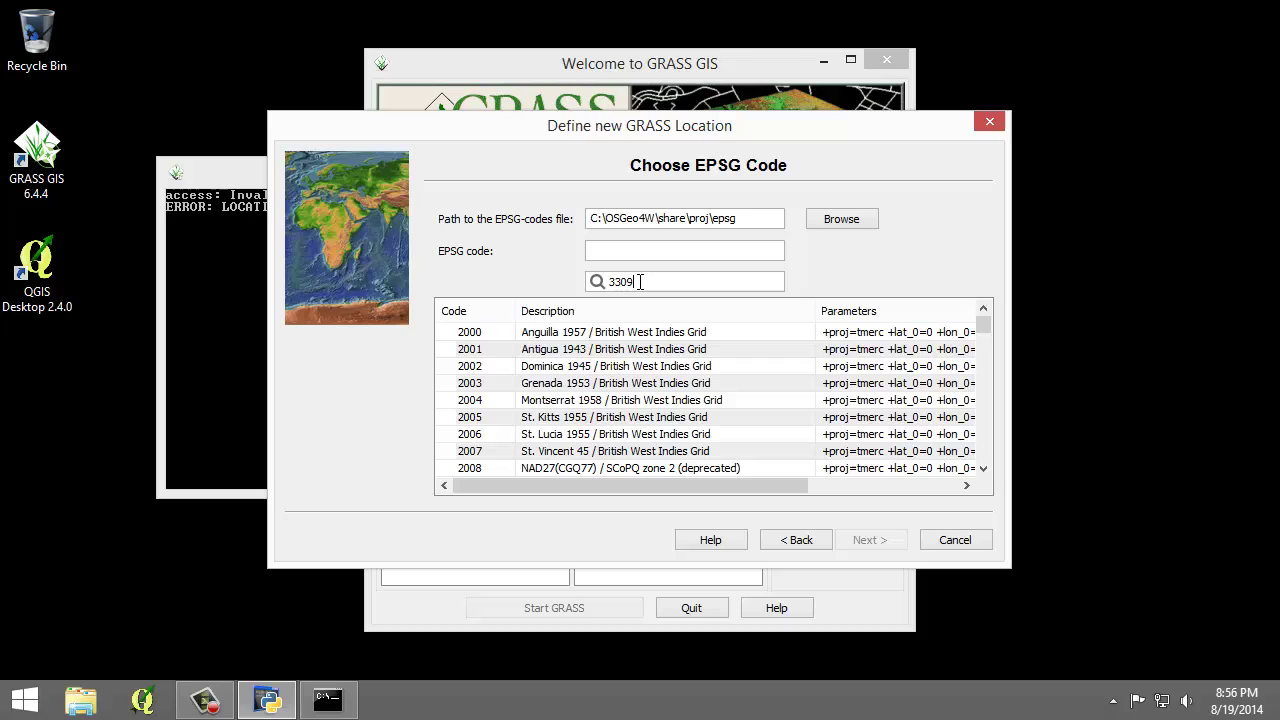
pyautogui.press('Return')
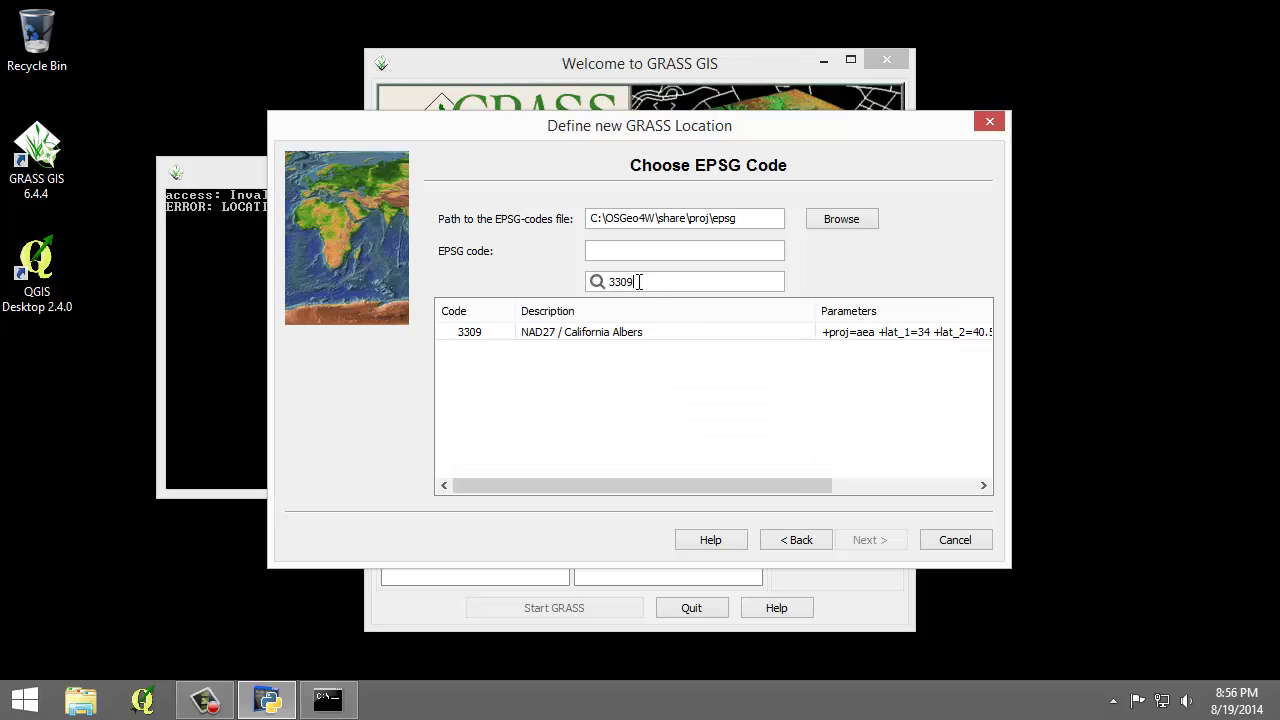
pyautogui.click(618, 334)
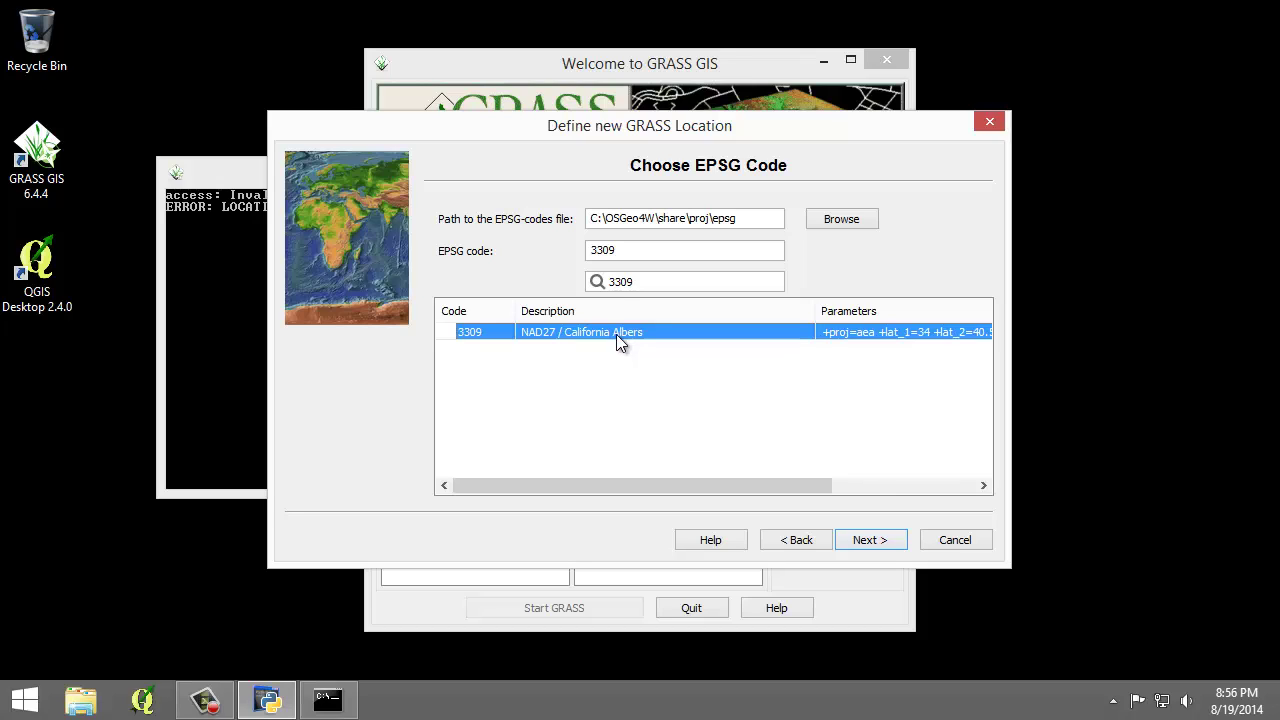
pyautogui.click(866, 540)
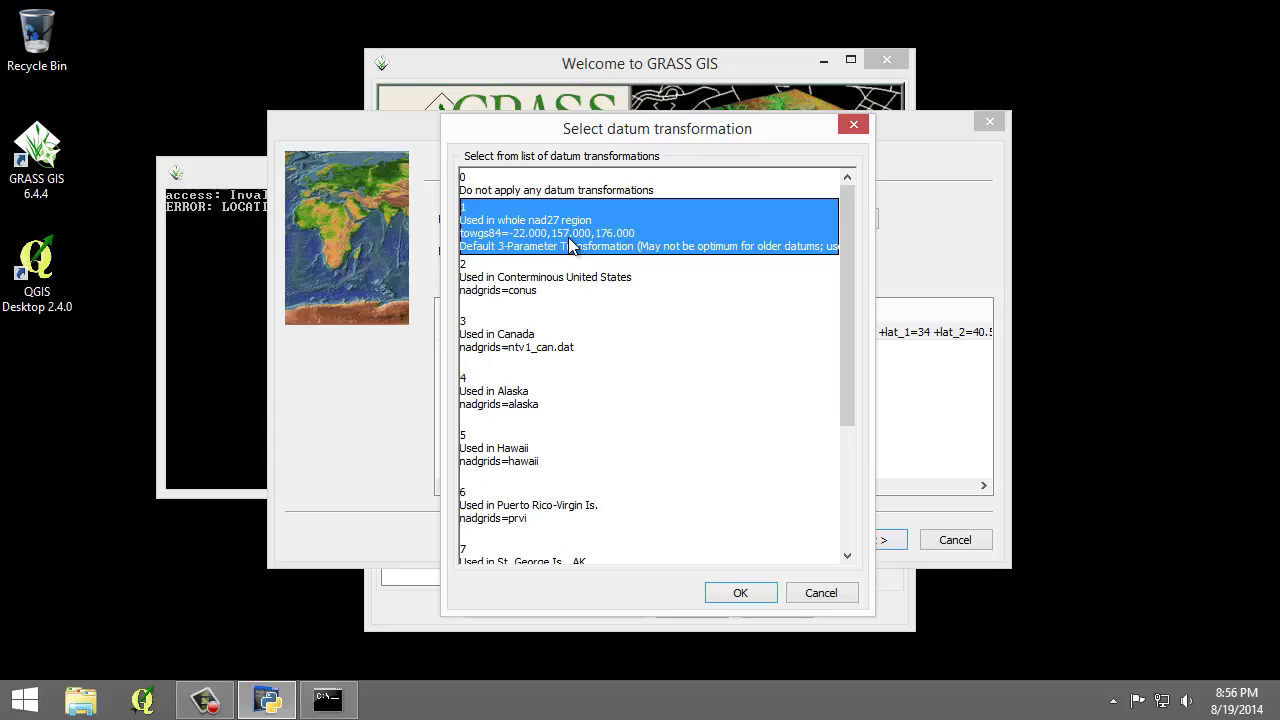
# - Accept datum transformation option 1 for the whole NAD27 region and finish the wizard
pyautogui.click(721, 593)
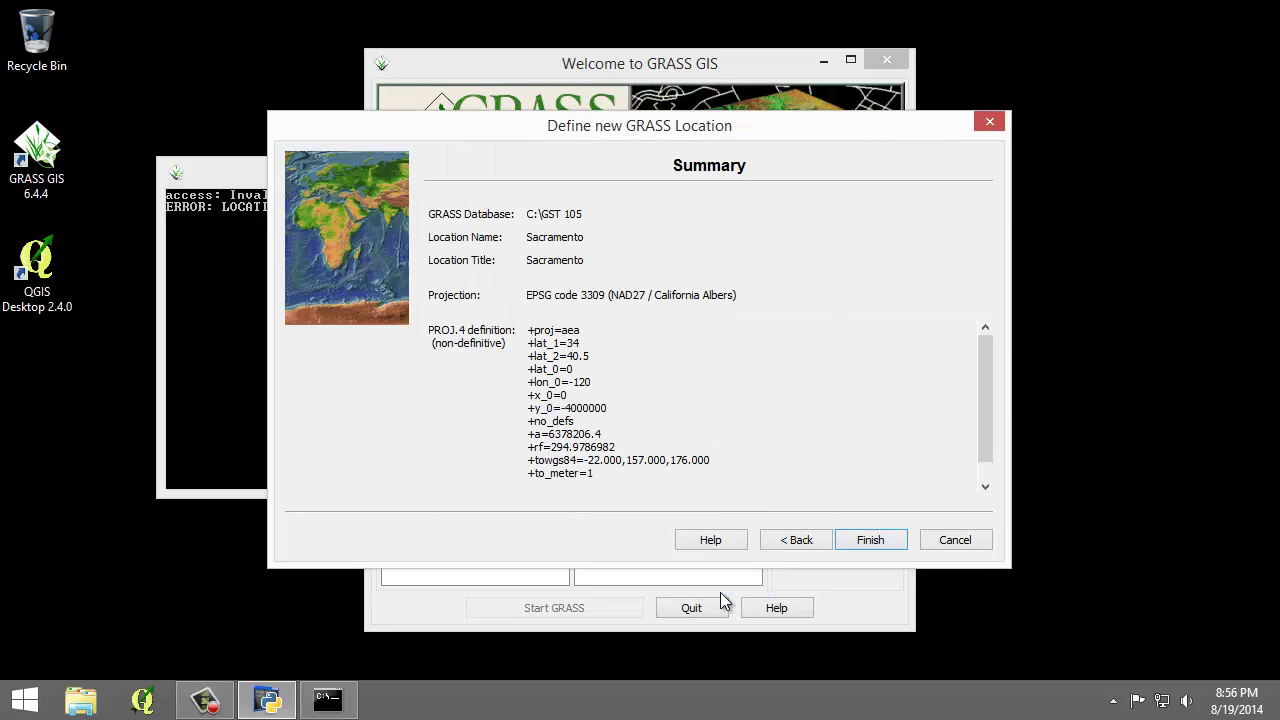
pyautogui.click(864, 541)
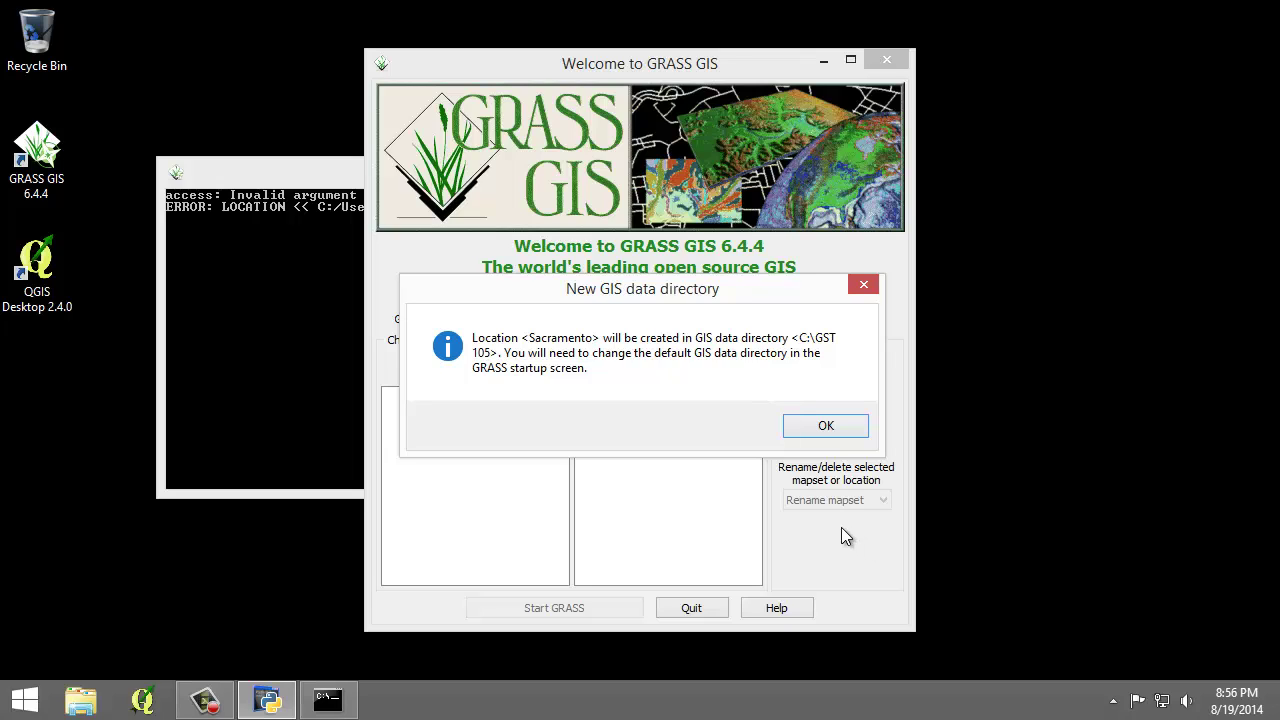
# - Skip setting default region extents and replace 'QGIS User' with a new mapset named 'Classification'
pyautogui.click(818, 428)
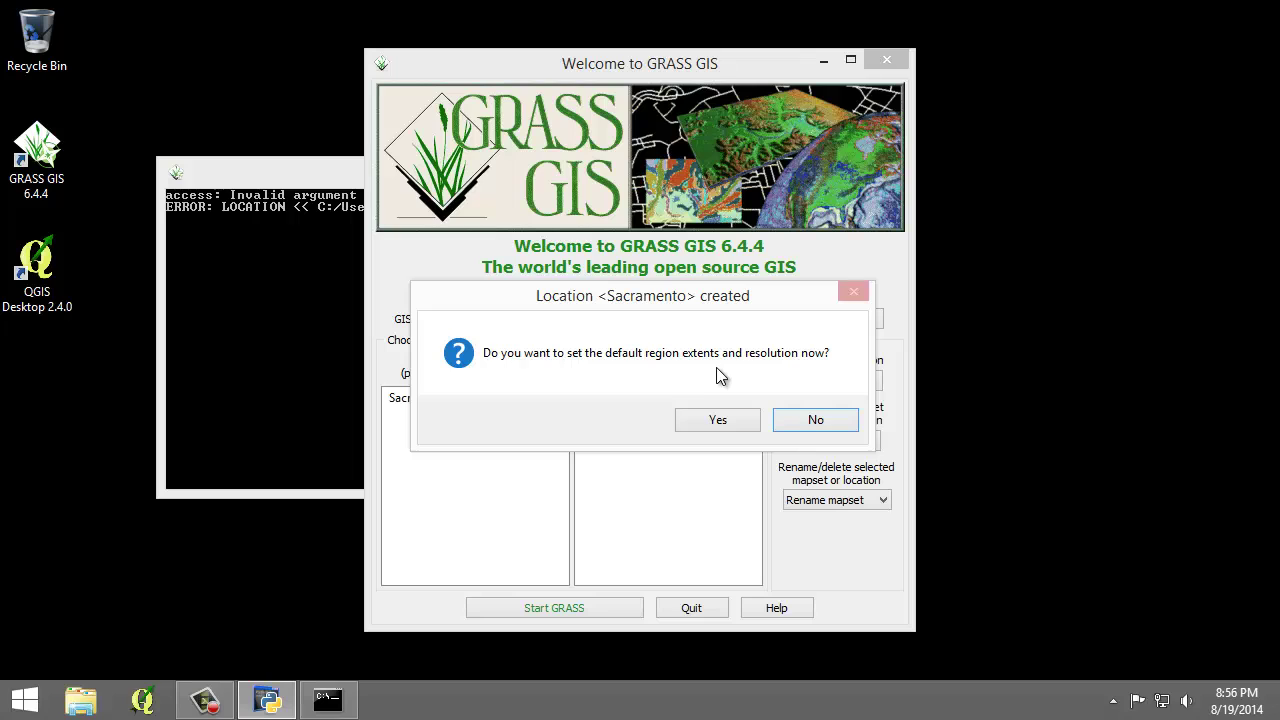
pyautogui.click(806, 422)
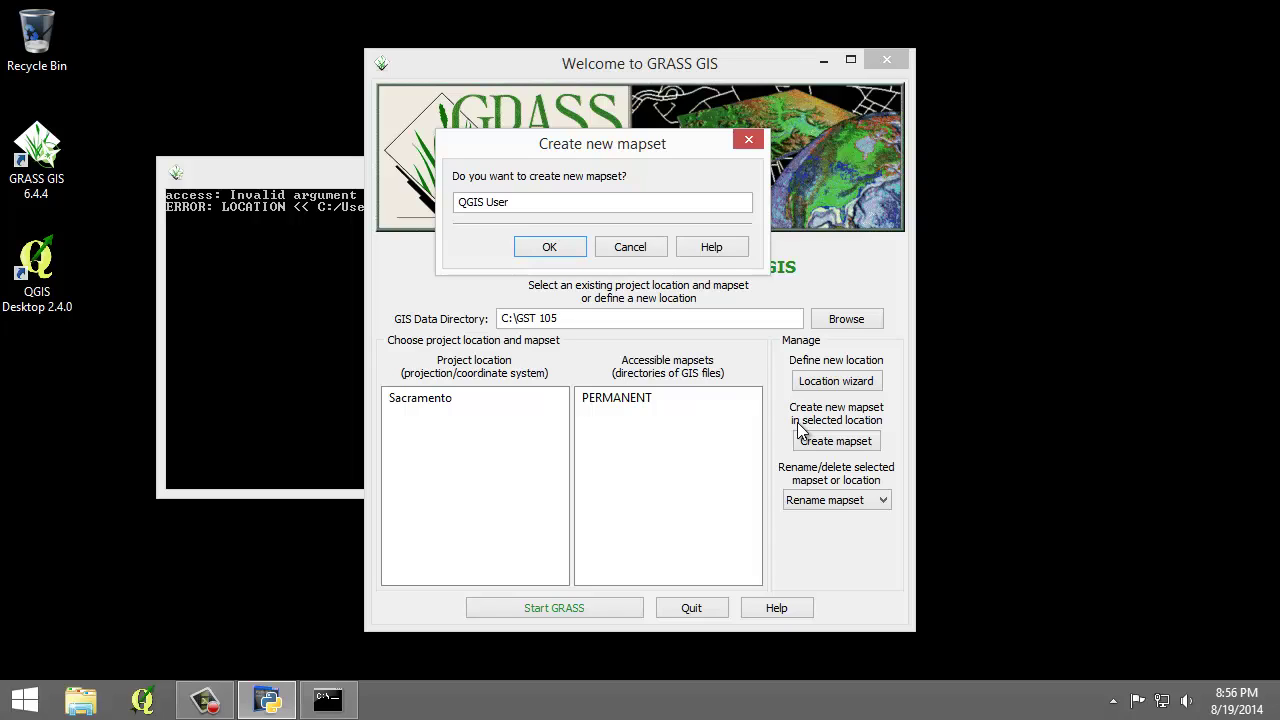
pyautogui.moveTo(512, 200); pyautogui.dragTo(405, 202)
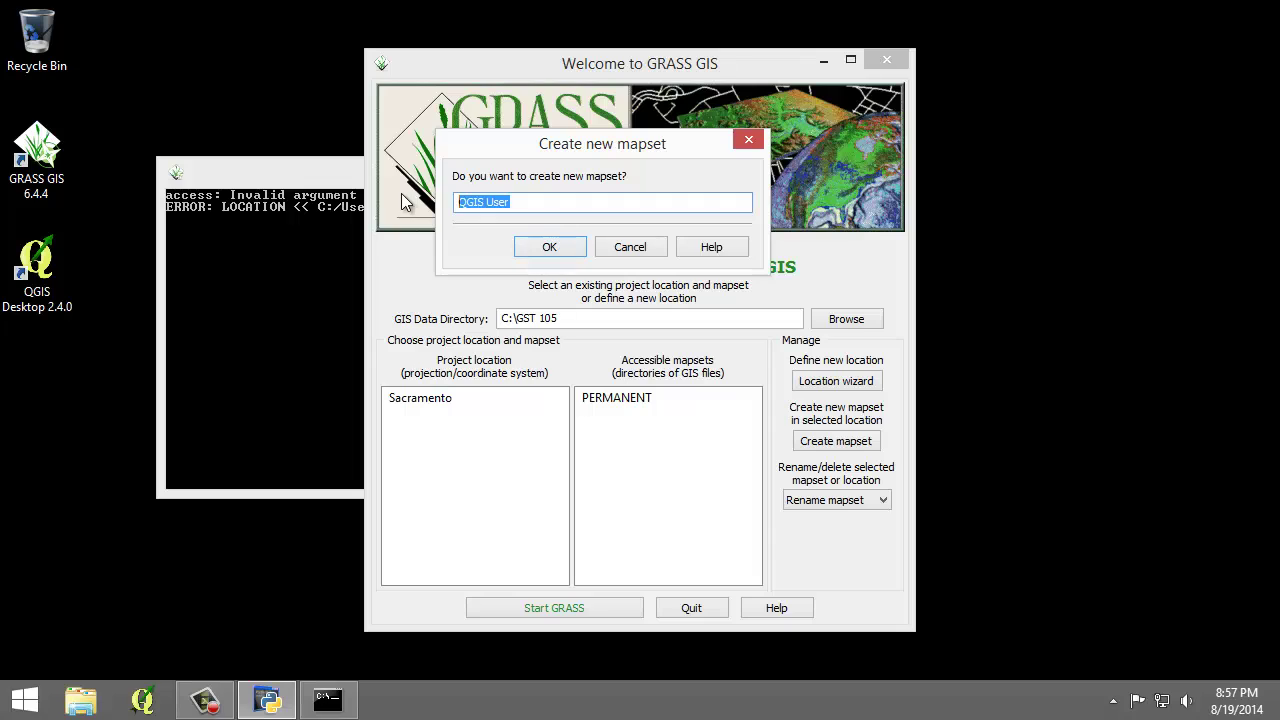
pyautogui.write('Classification')
pyautogui.click(540, 247)
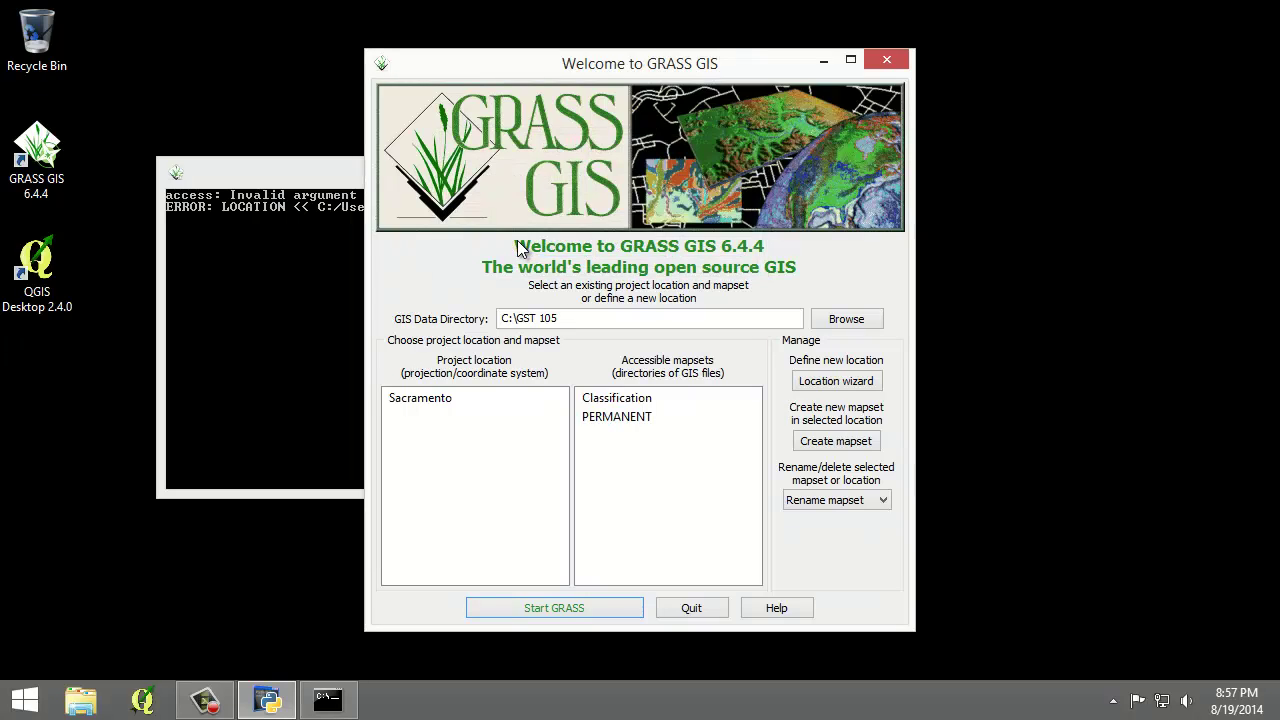
# - Start GRASS with the Sacramento location and Classification mapset, then narrow the Map Display window
pyautogui.click(451, 400)
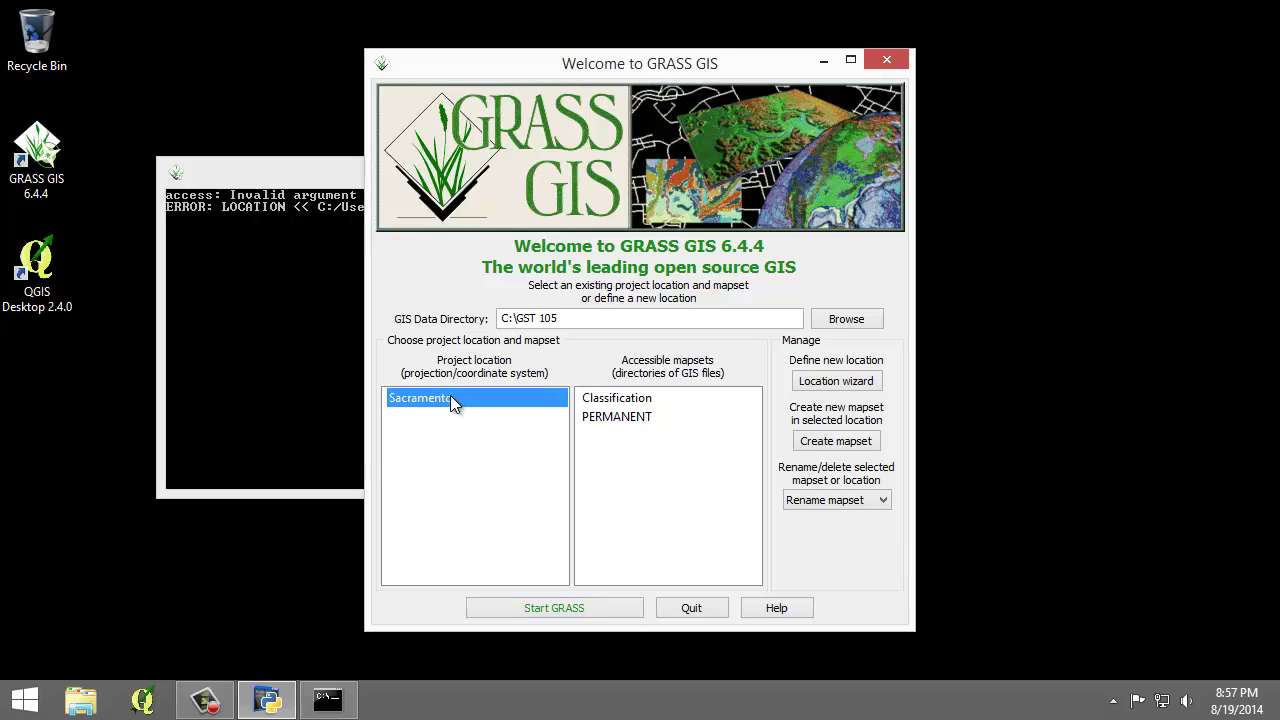
pyautogui.click(610, 400)
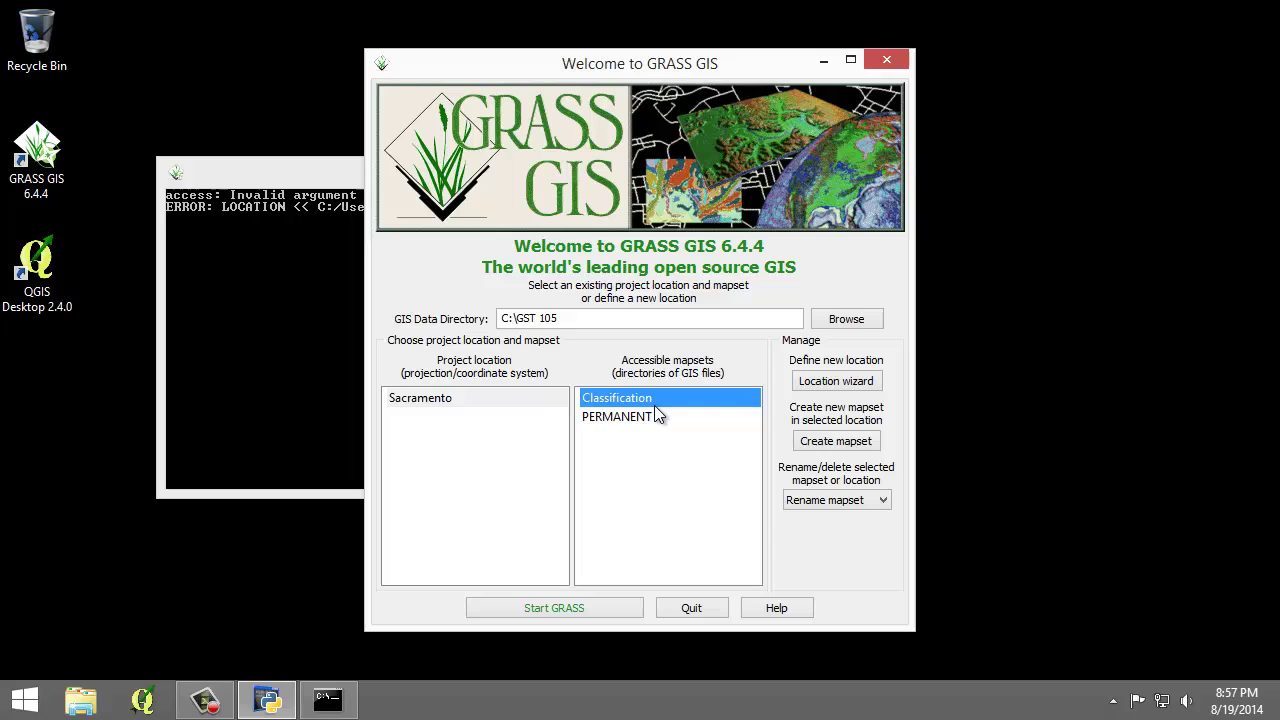
pyautogui.click(650, 418)
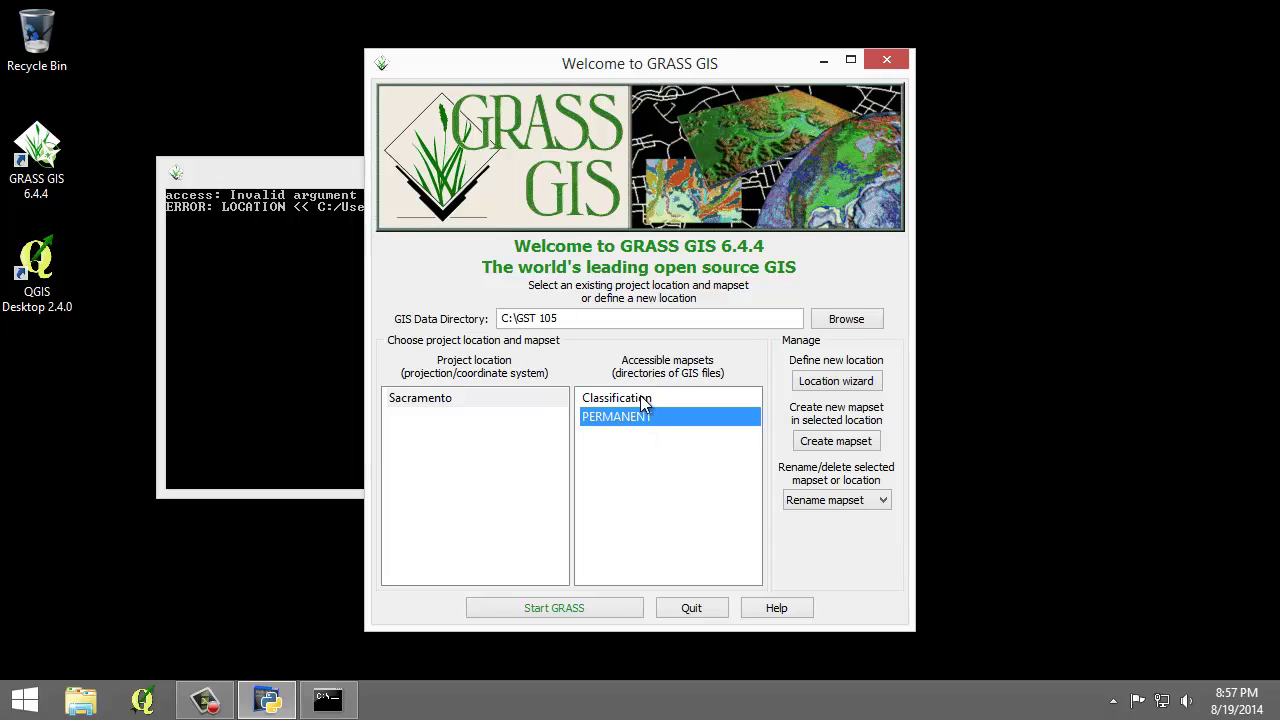
pyautogui.click(643, 400)
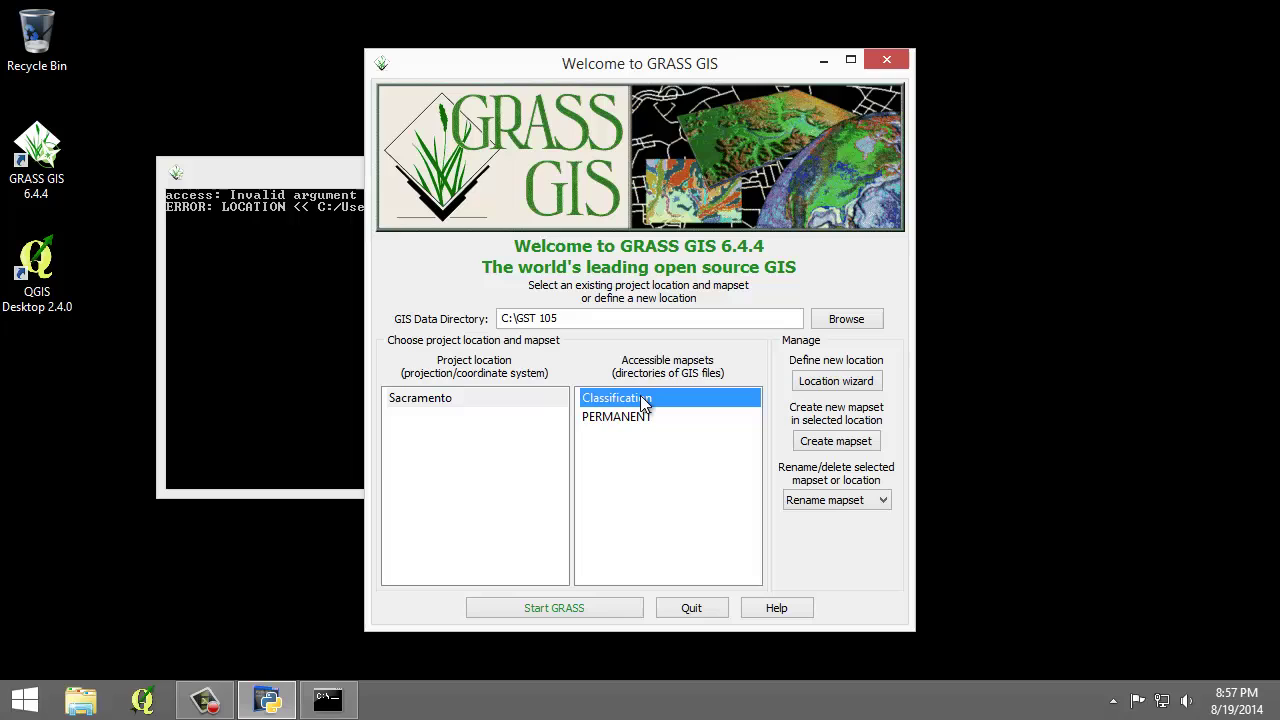
pyautogui.click(634, 609)
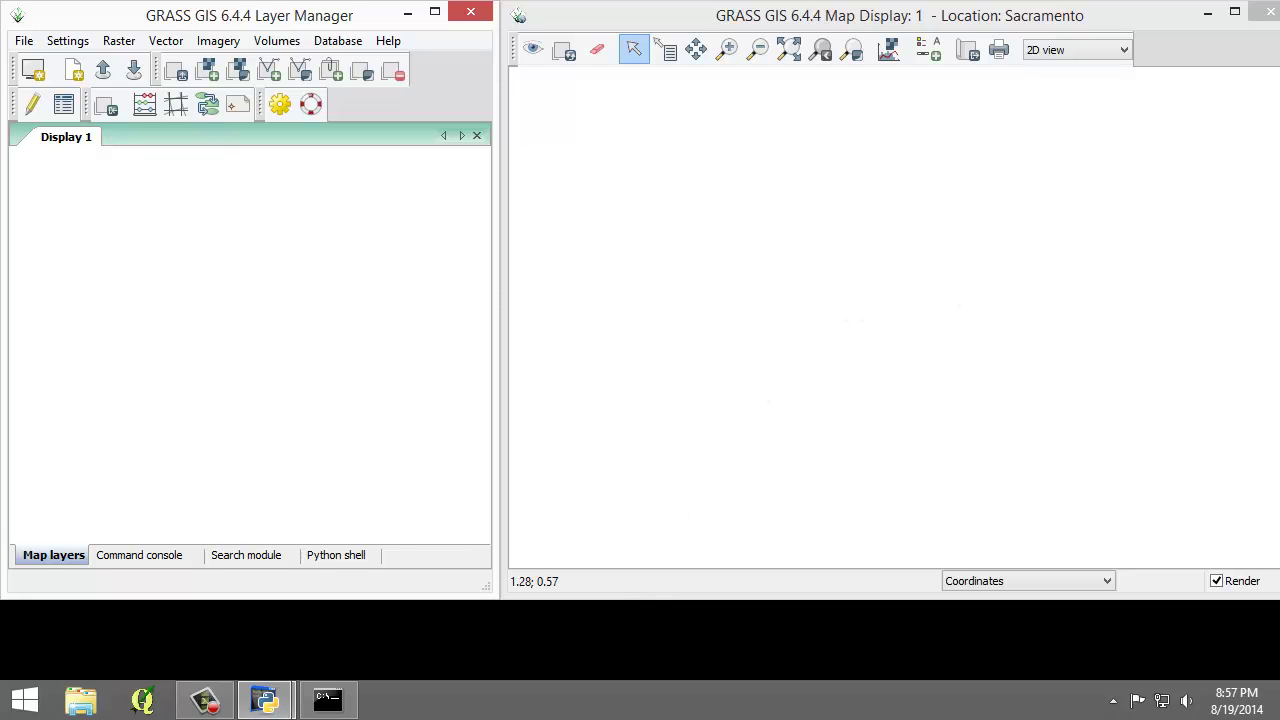
pyautogui.moveTo(1279, 285)
pyautogui.mouseDown()
pyautogui.moveTo(1254, 283)
pyautogui.moveTo(1268, 285)
pyautogui.mouseUp()
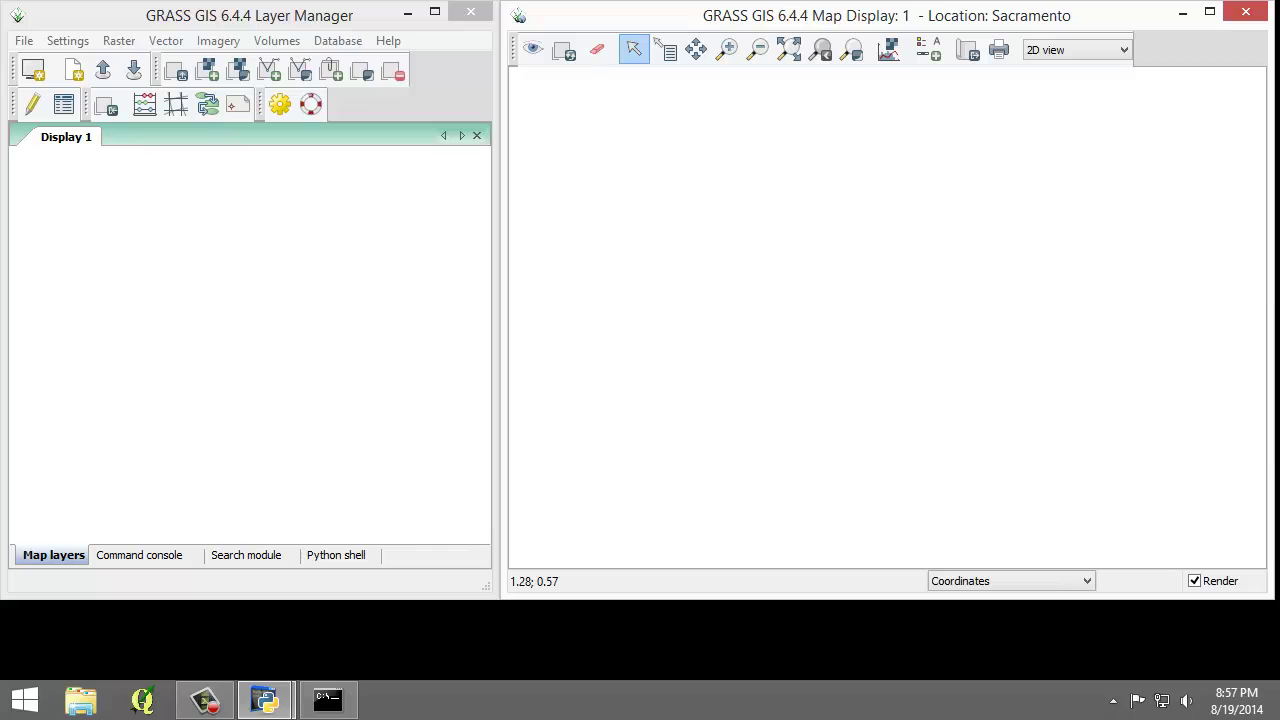